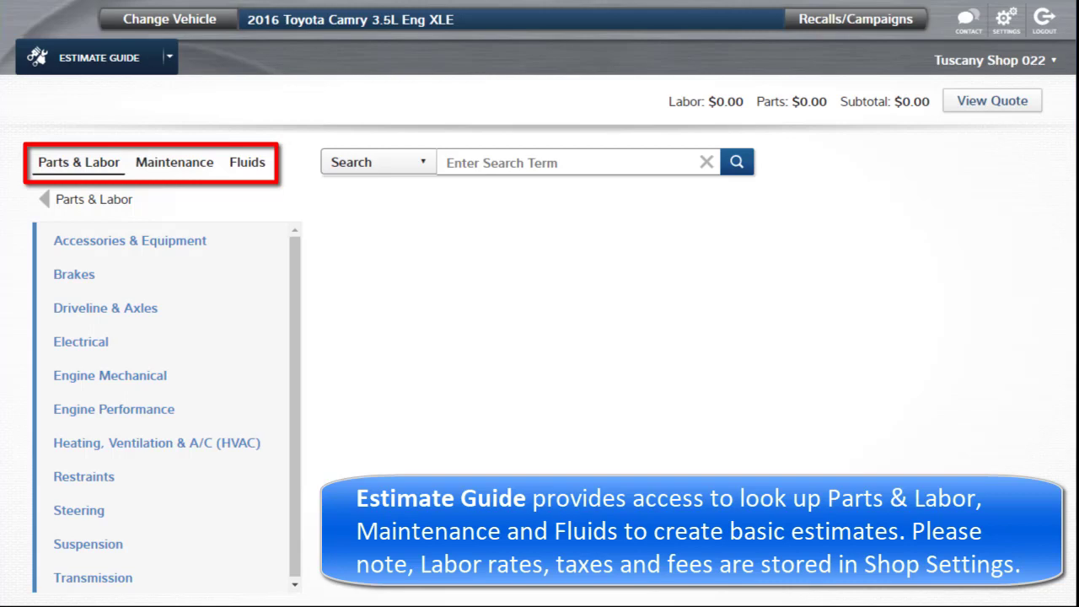
Step: Search ProDemand for 'axle shaft' to list its parts and labor results
click(1040, 63)
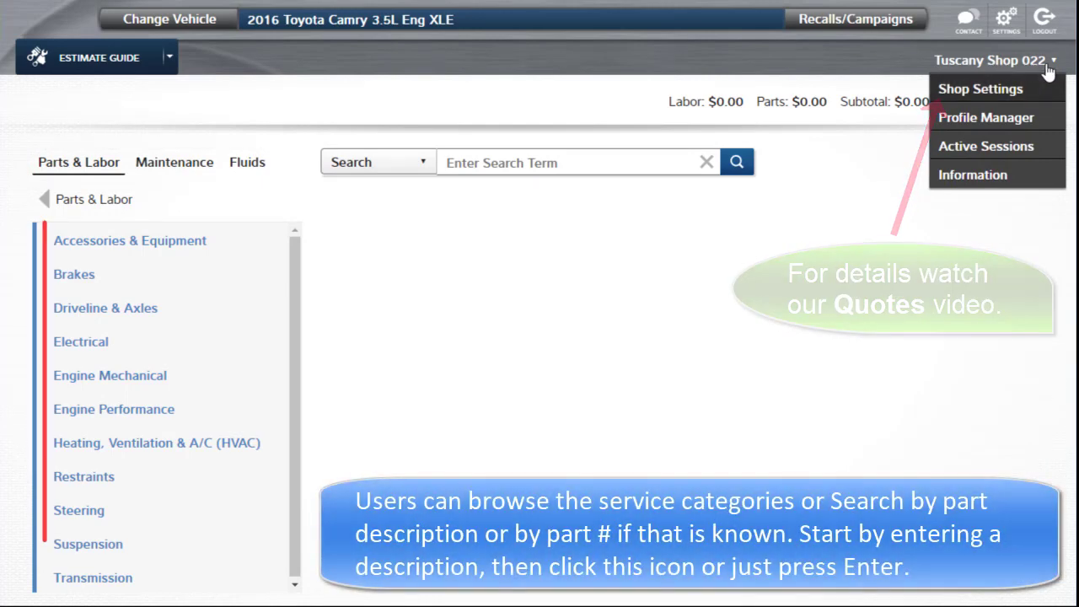
click(1052, 61)
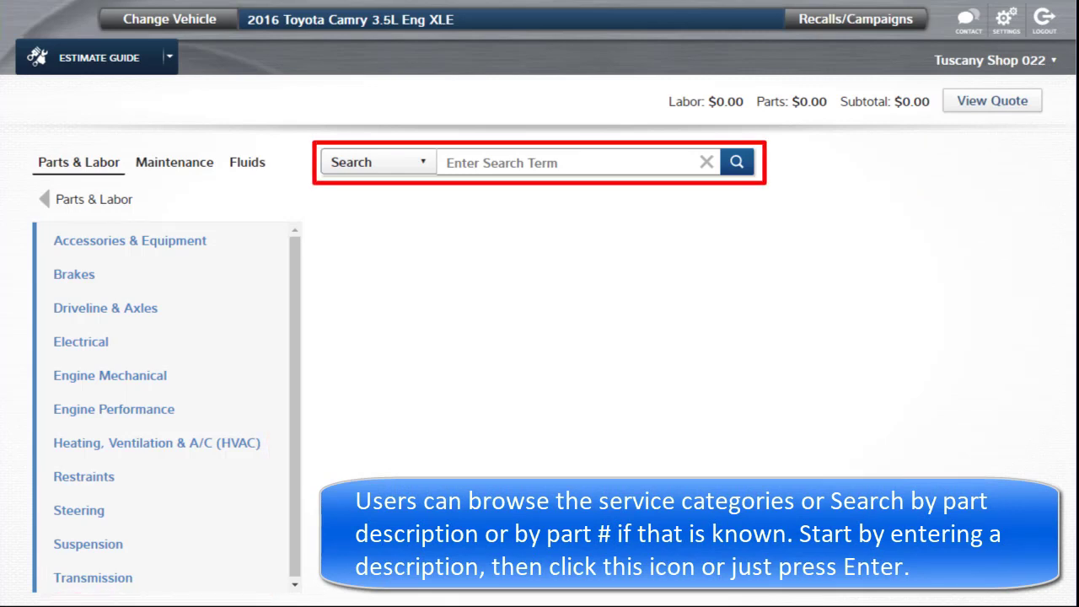
click(473, 162)
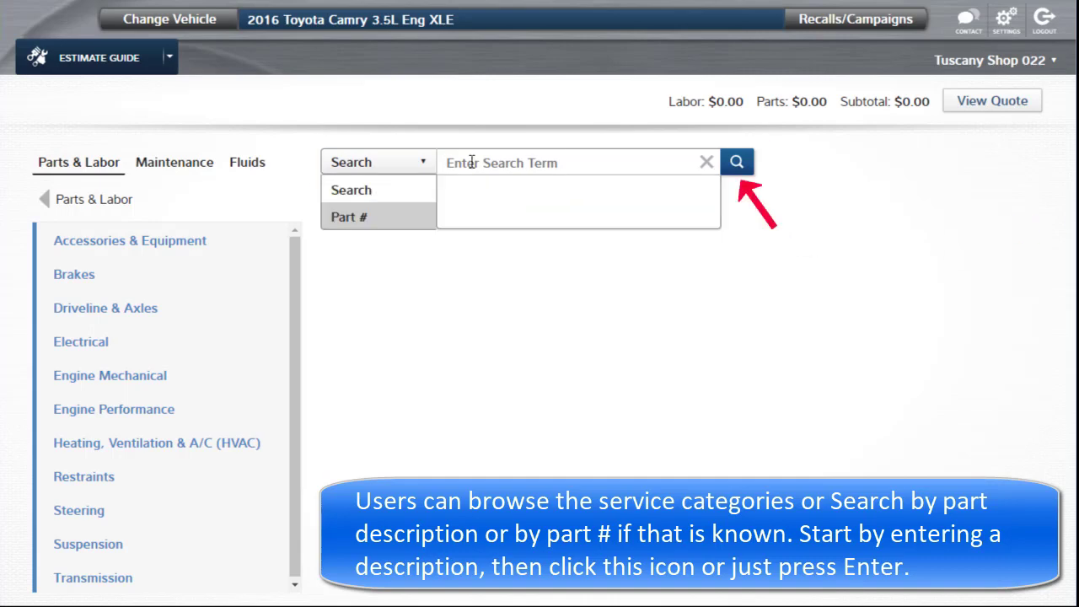
text(axl)
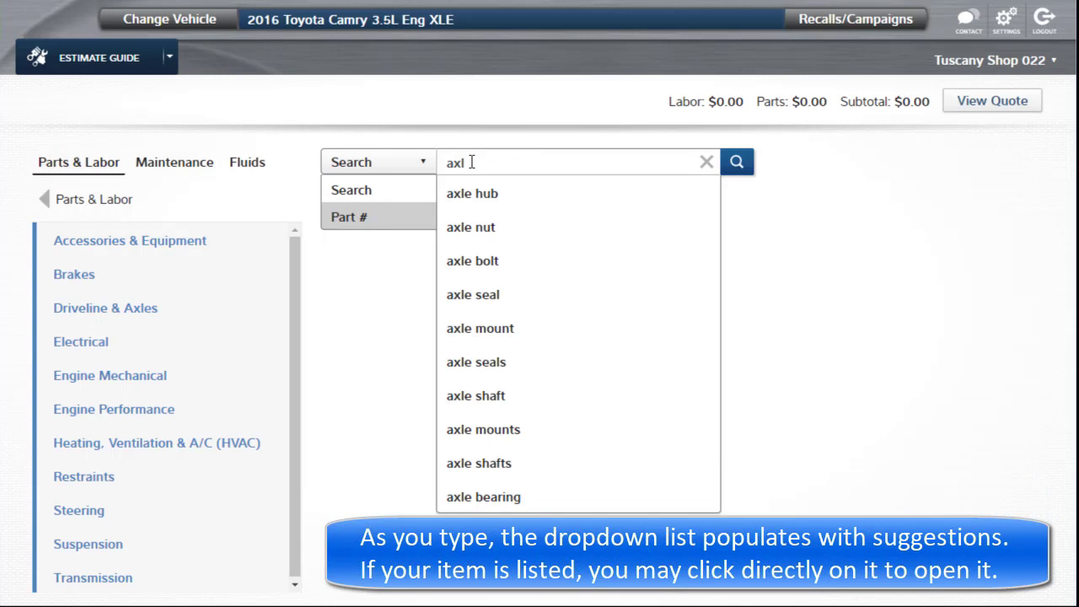
text(e sh)
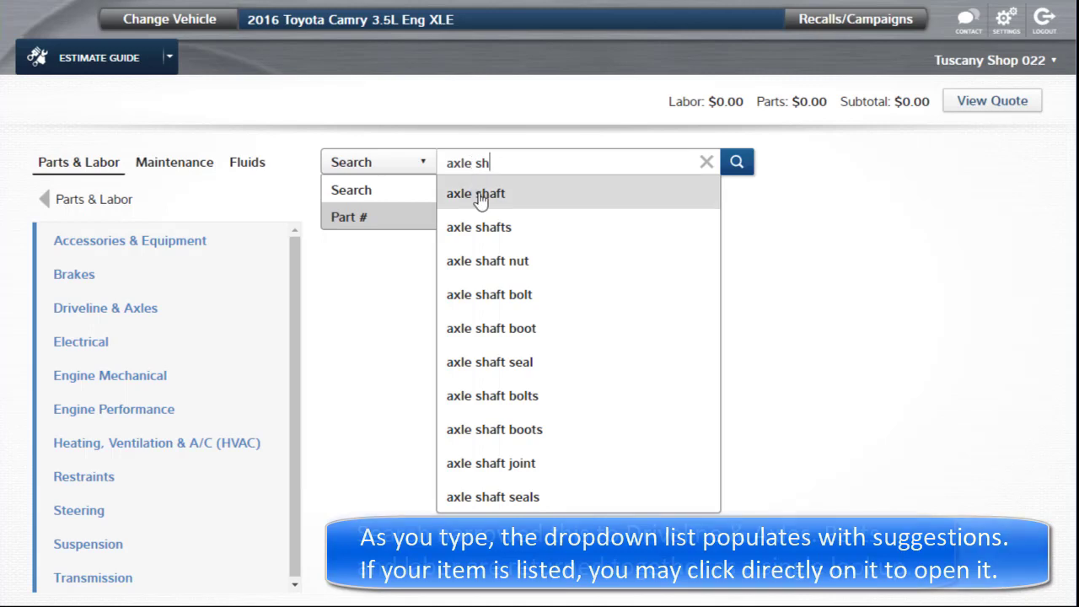
click(478, 196)
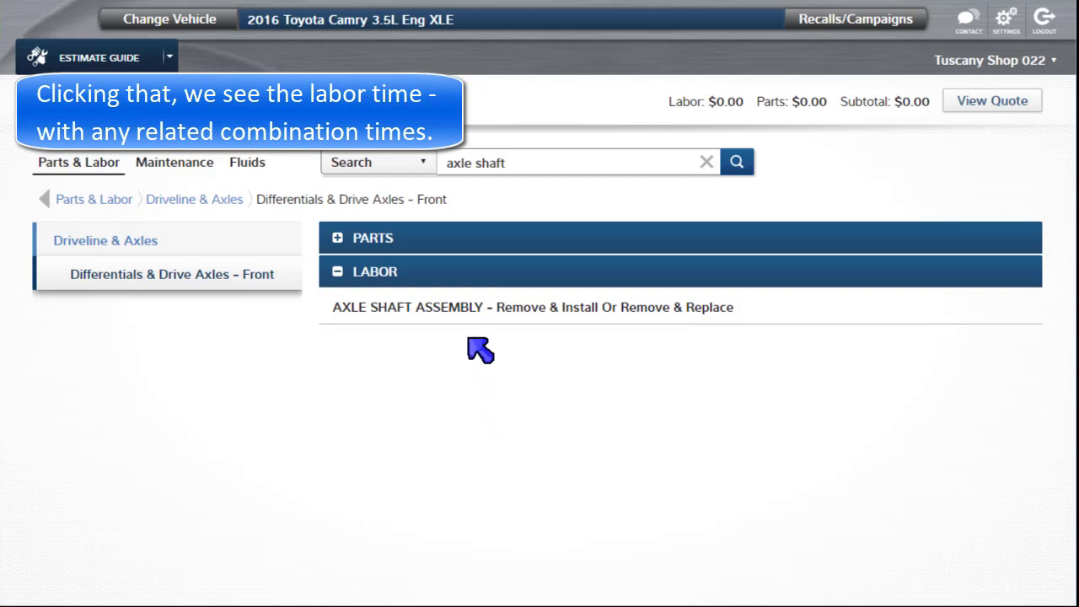
Step: Add the 2.0-hour Gas/Left Side axle shaft assembly labor ($188.00) to the estimate
click(451, 309)
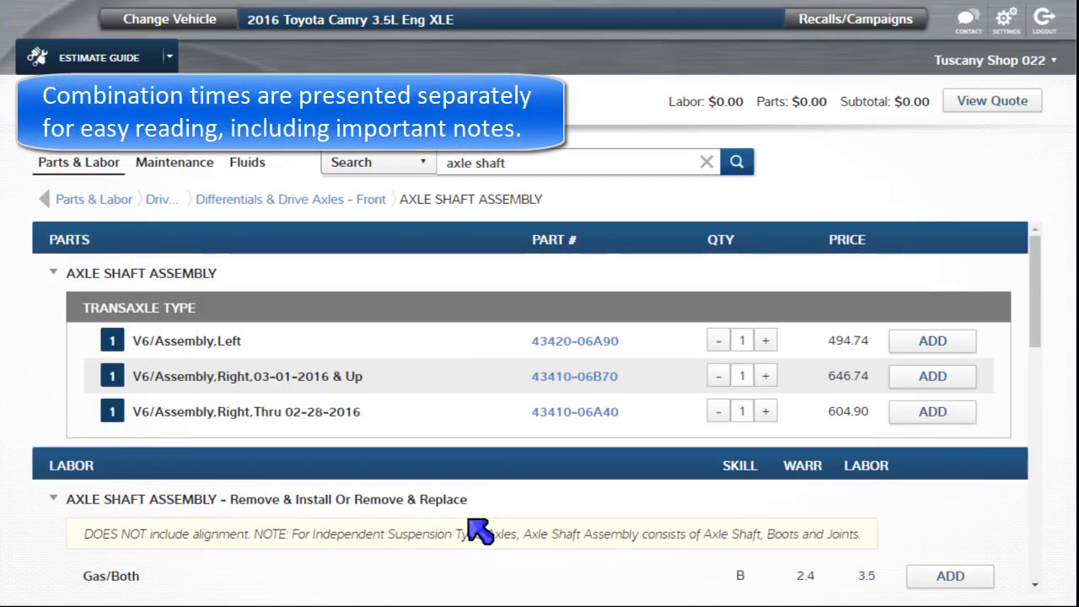
scroll(479, 529, down, 4)
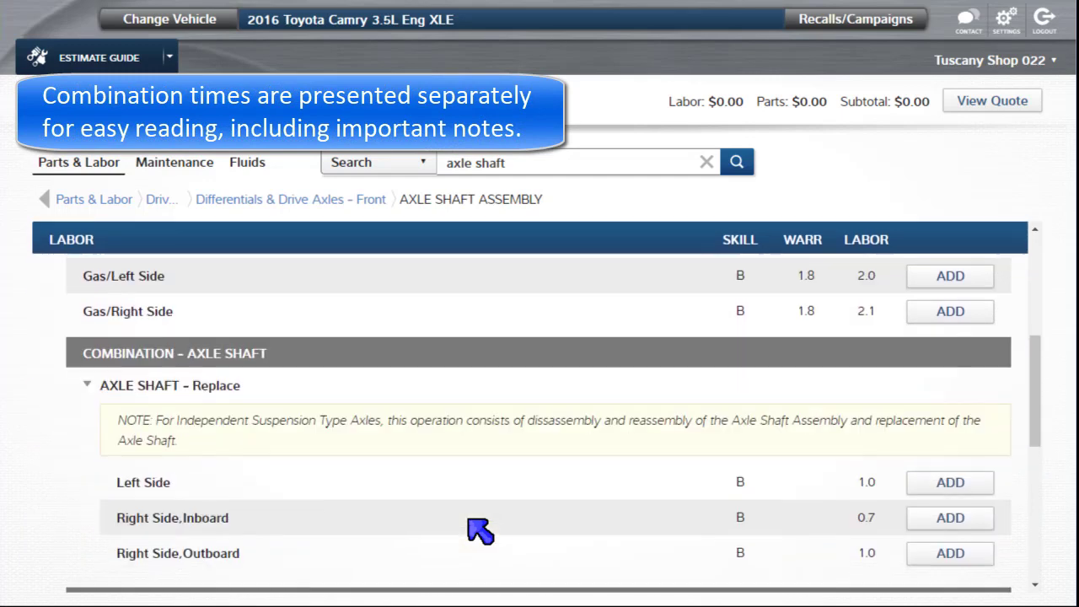
scroll(479, 529, down, 1)
scroll(478, 530, down, 1)
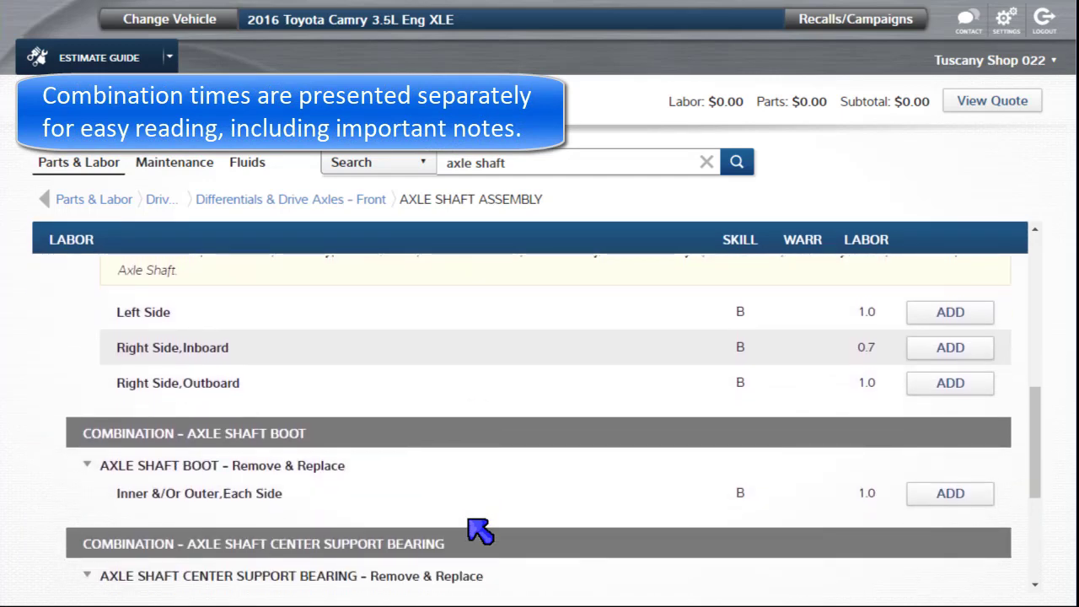
scroll(479, 529, up, 4)
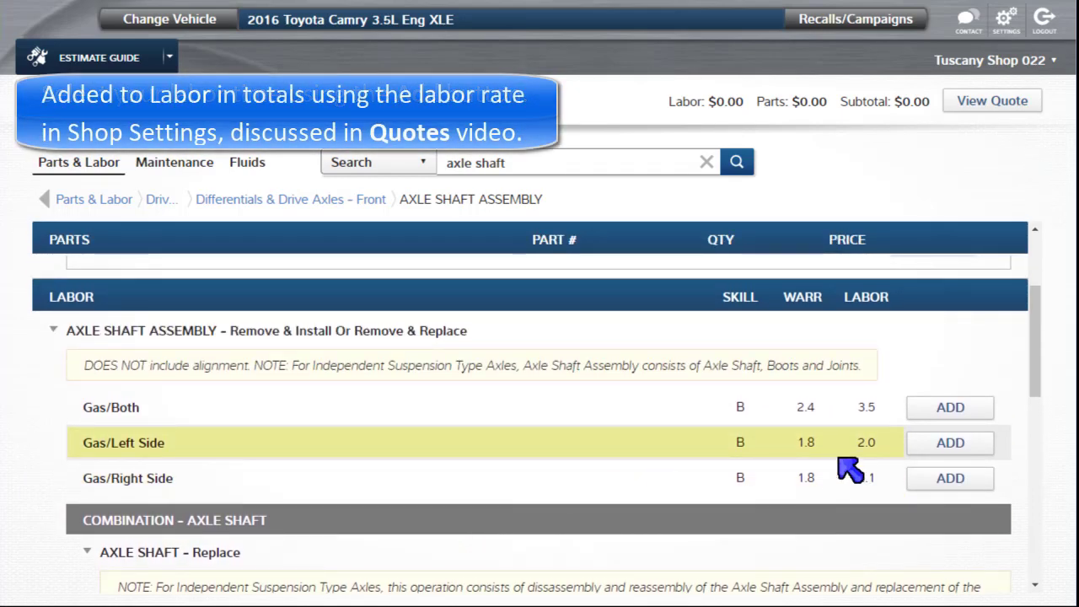
click(938, 453)
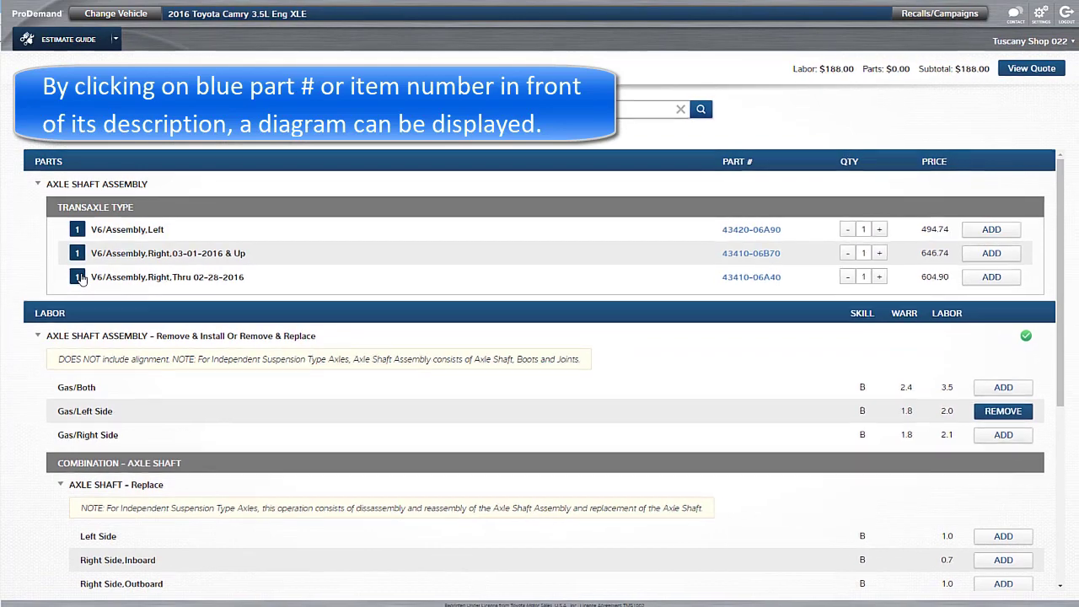
click(78, 276)
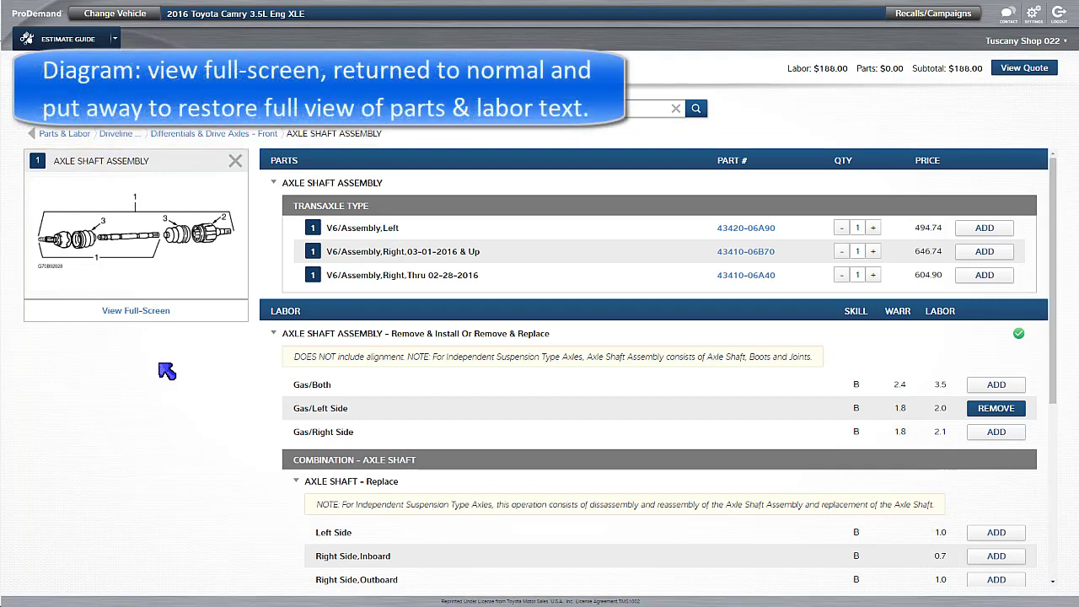
click(142, 314)
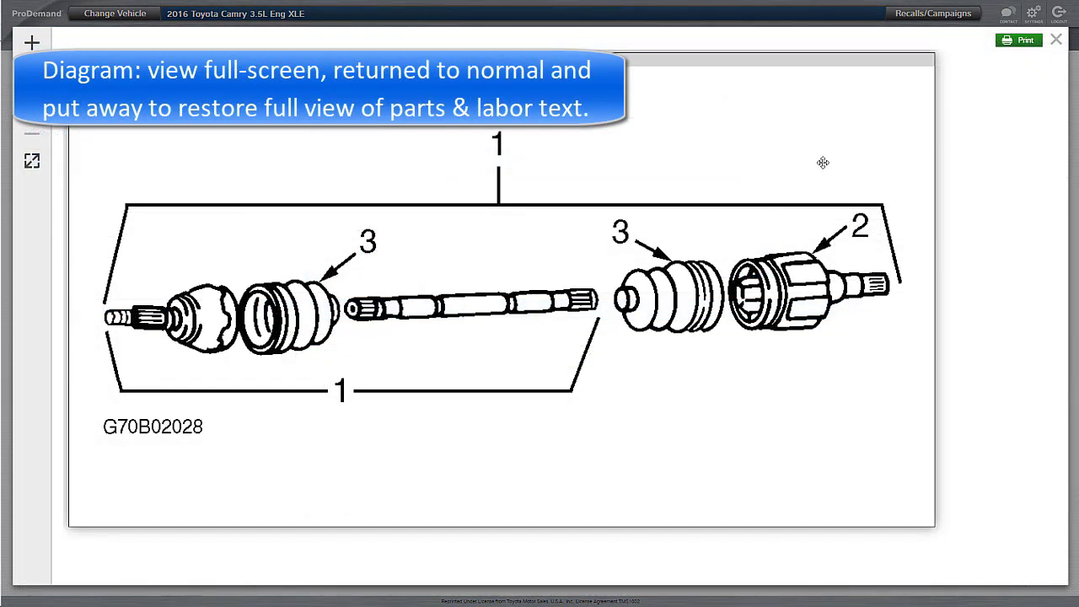
click(1055, 40)
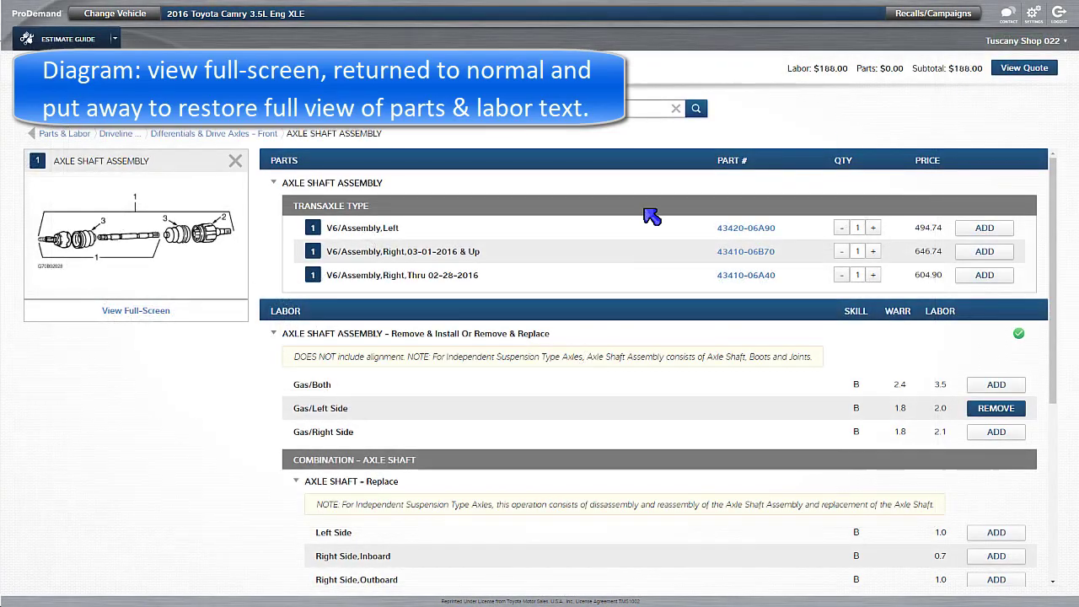
click(236, 161)
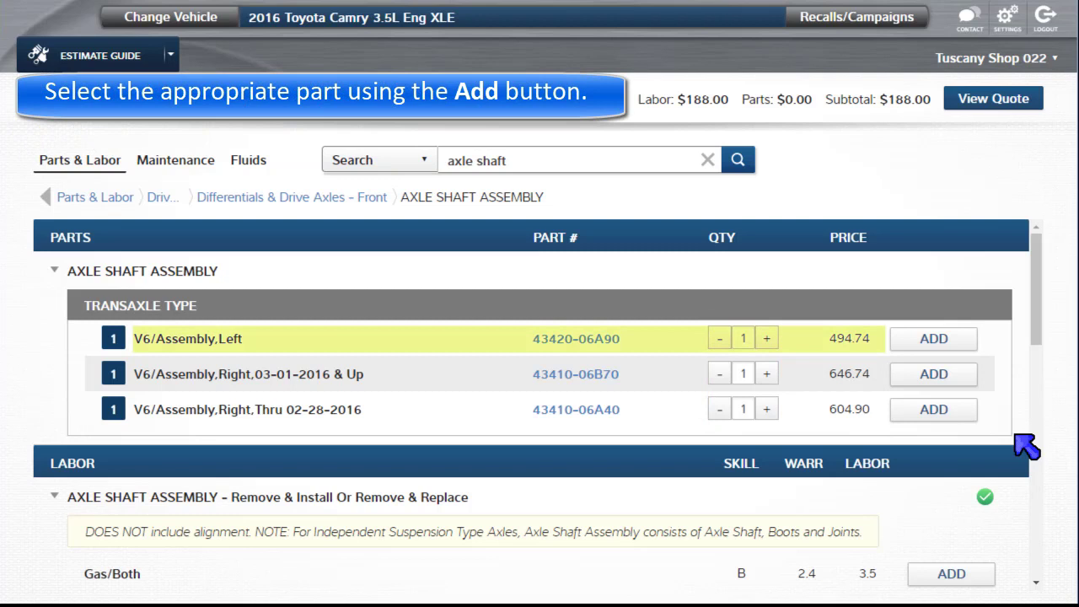
Step: Add the V6/Assembly,Left axle shaft part (43420-06A90, $494.74) and review the quote
click(951, 345)
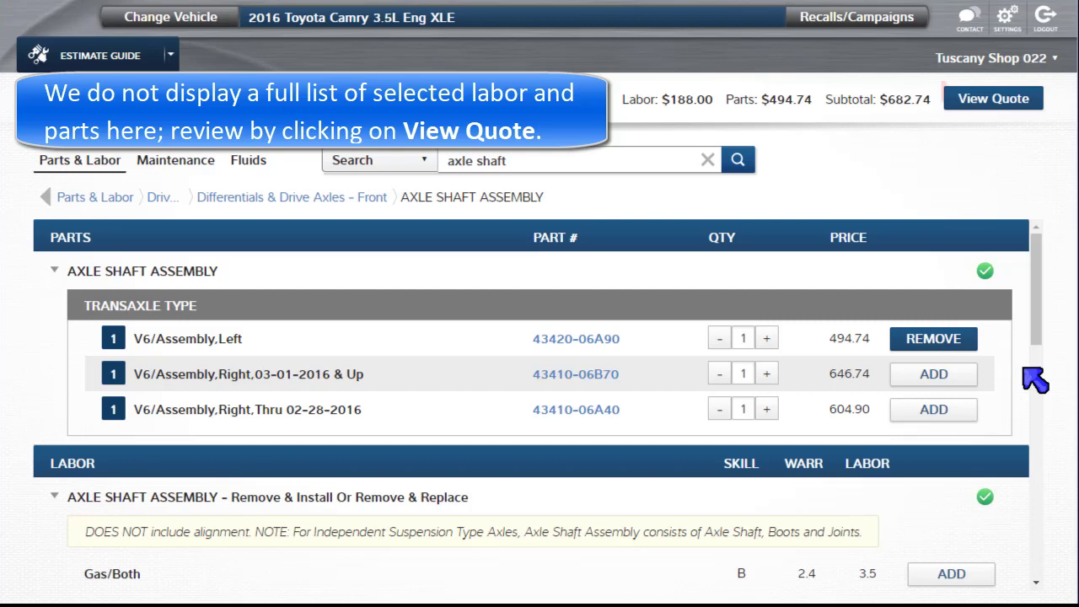
click(1007, 110)
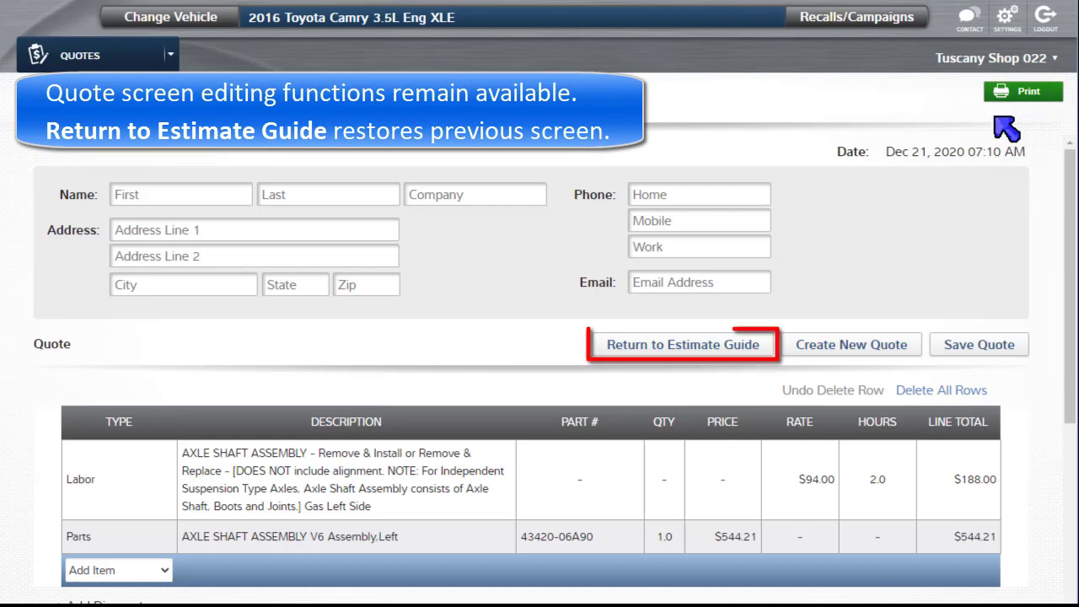
Step: Return from the quote to the Estimate Guide's axle shaft page
click(705, 349)
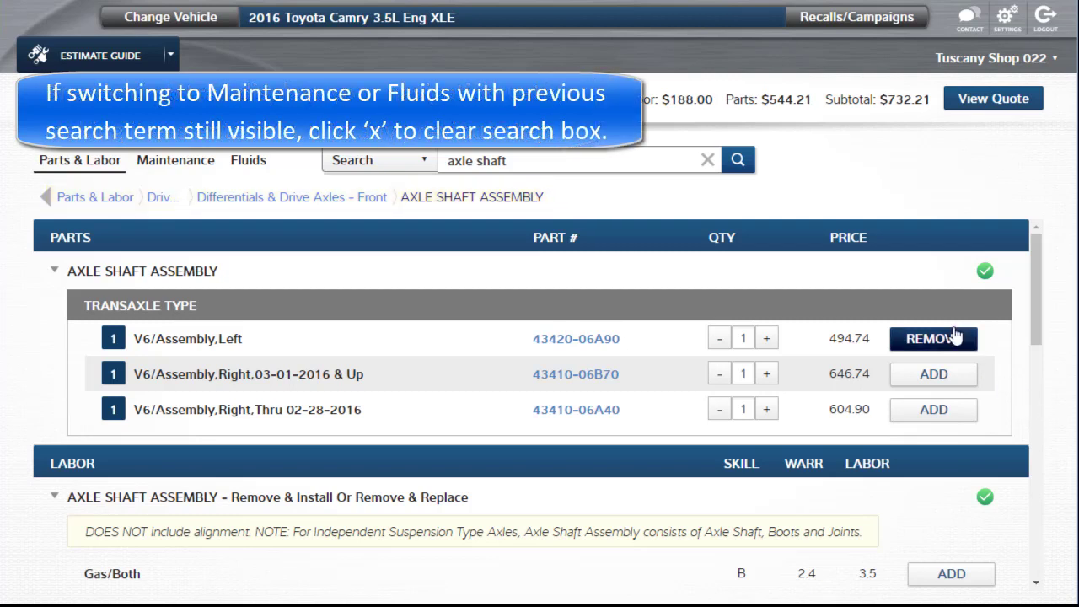
Step: Clear the axle shaft search and show the Maintenance Mileage schedule starting at 5,000 Miles
click(707, 161)
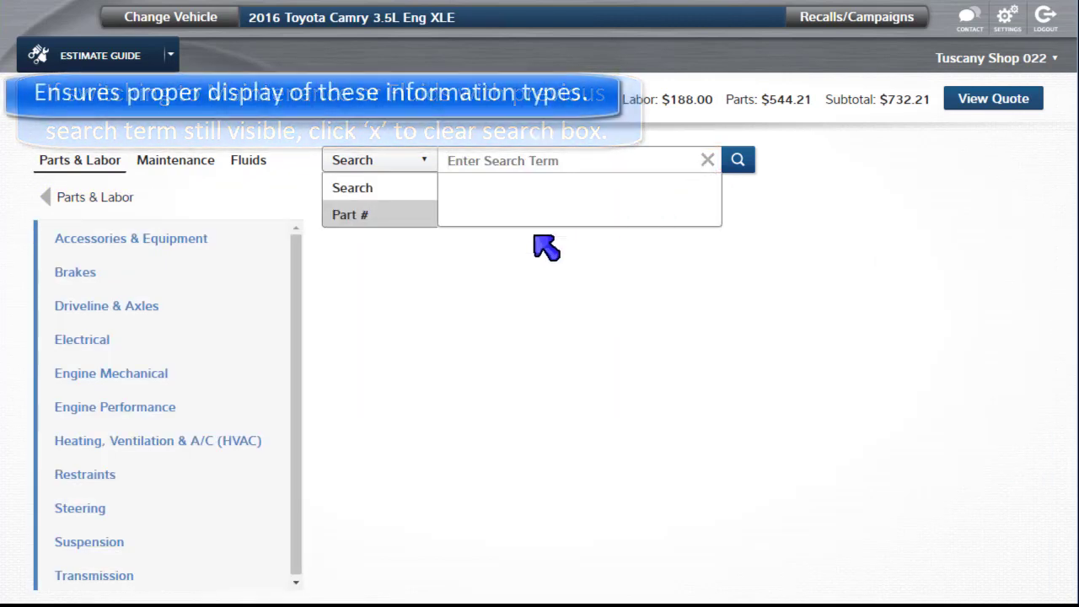
click(161, 170)
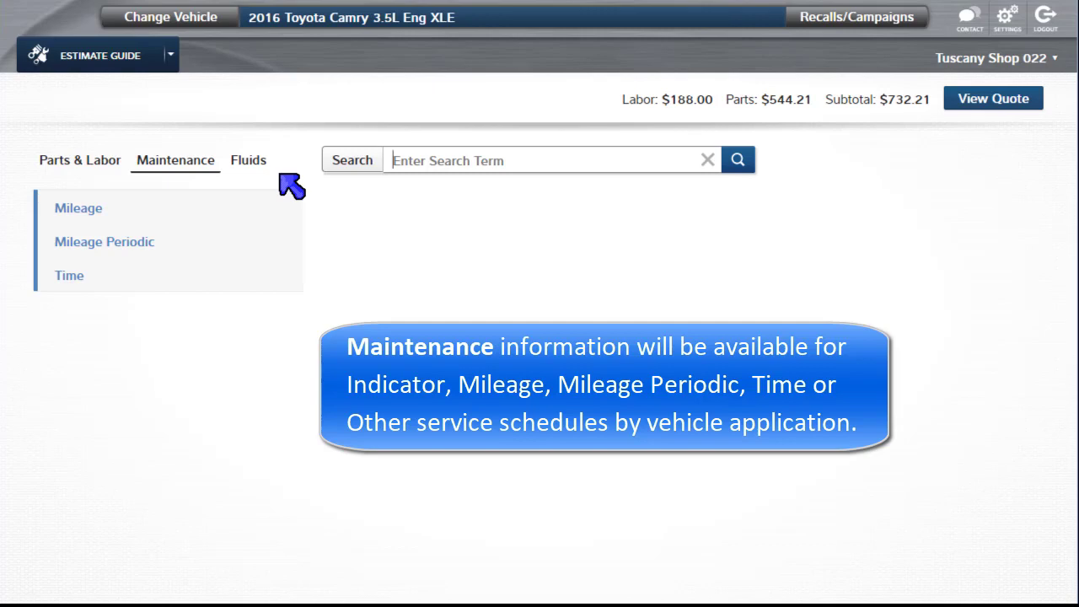
click(90, 219)
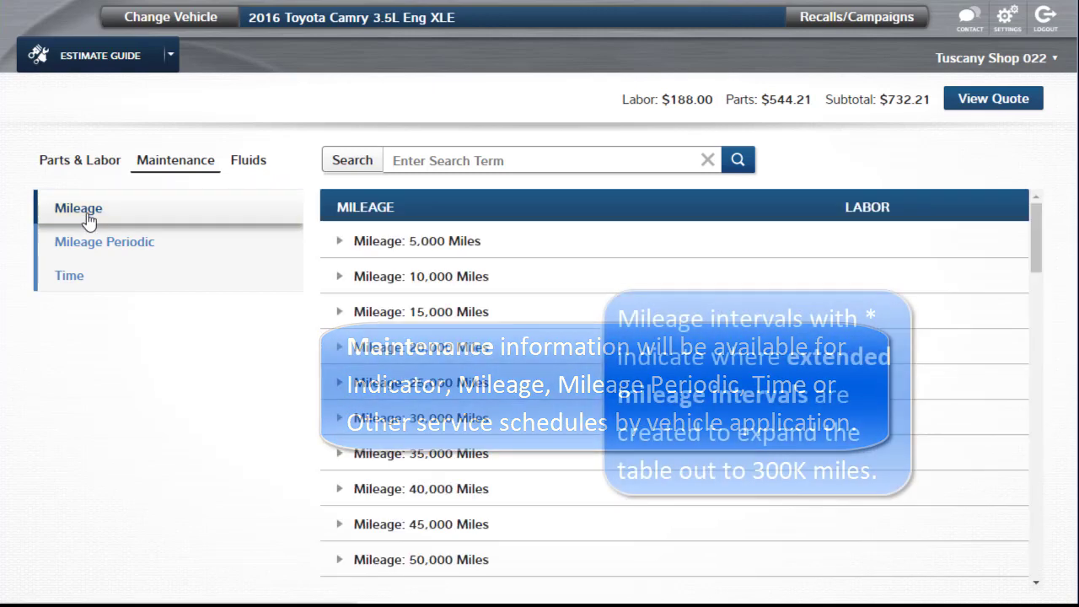
scroll(518, 364, down, 10)
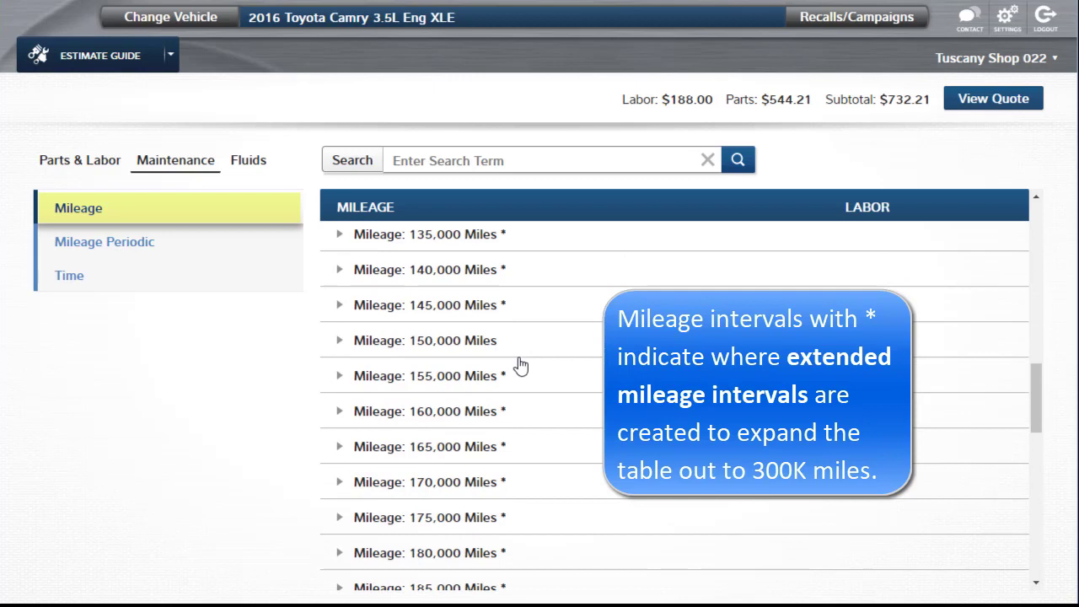
scroll(519, 364, up, 10)
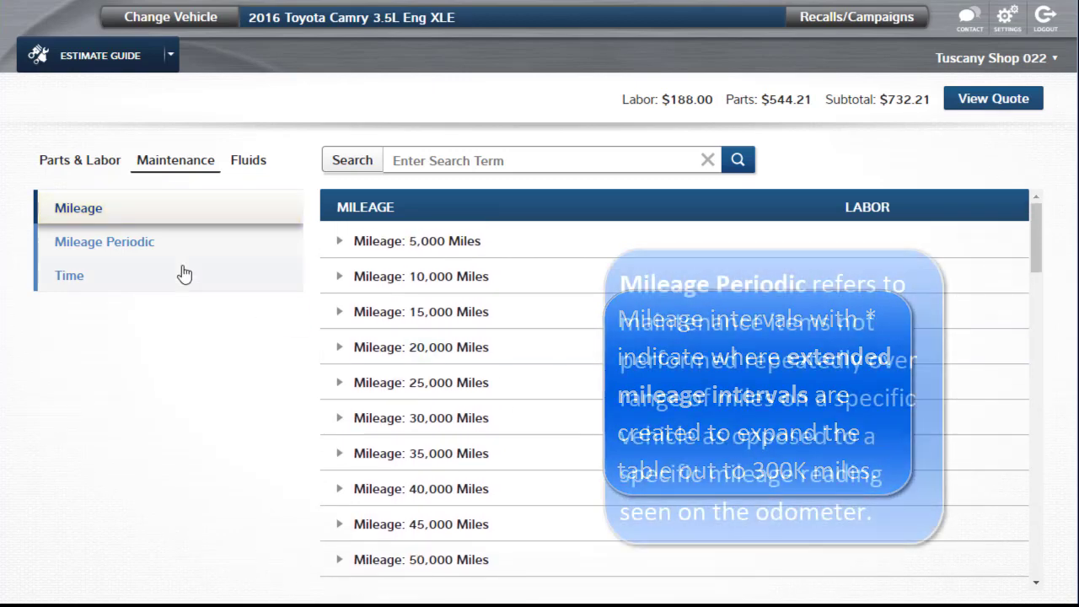
Step: Show the Mileage Periodic and Time schedules for Idling conditions, spanning 6 to 114 Months
click(133, 242)
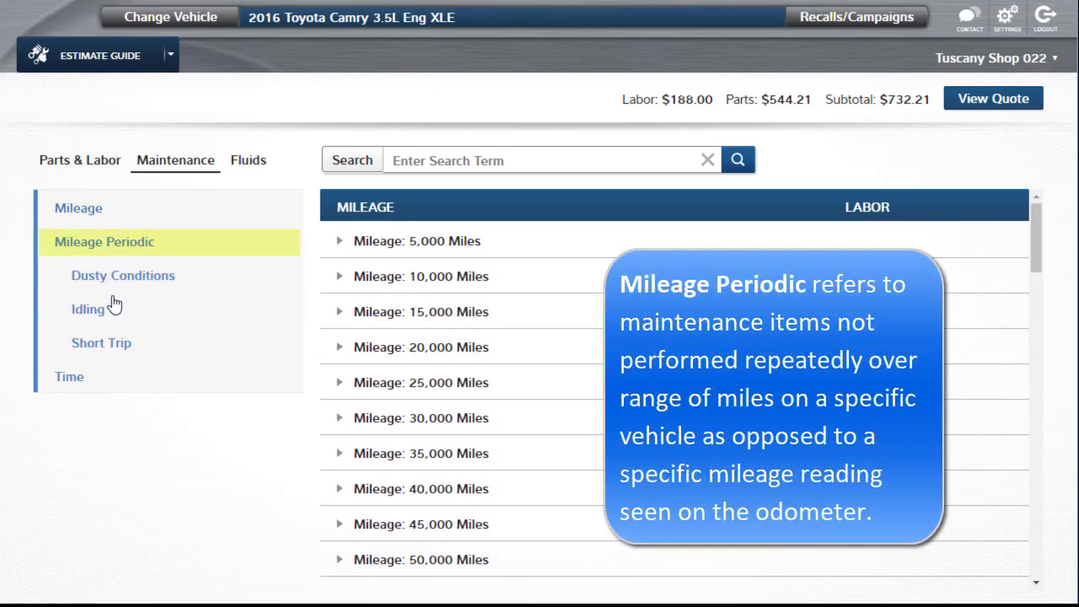
click(98, 310)
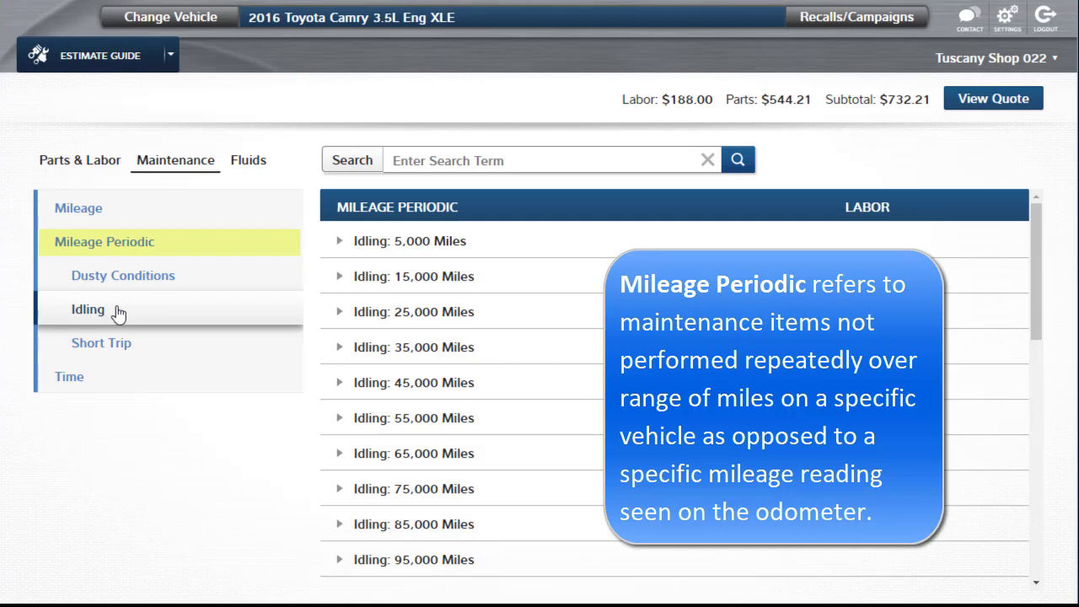
click(115, 251)
click(76, 286)
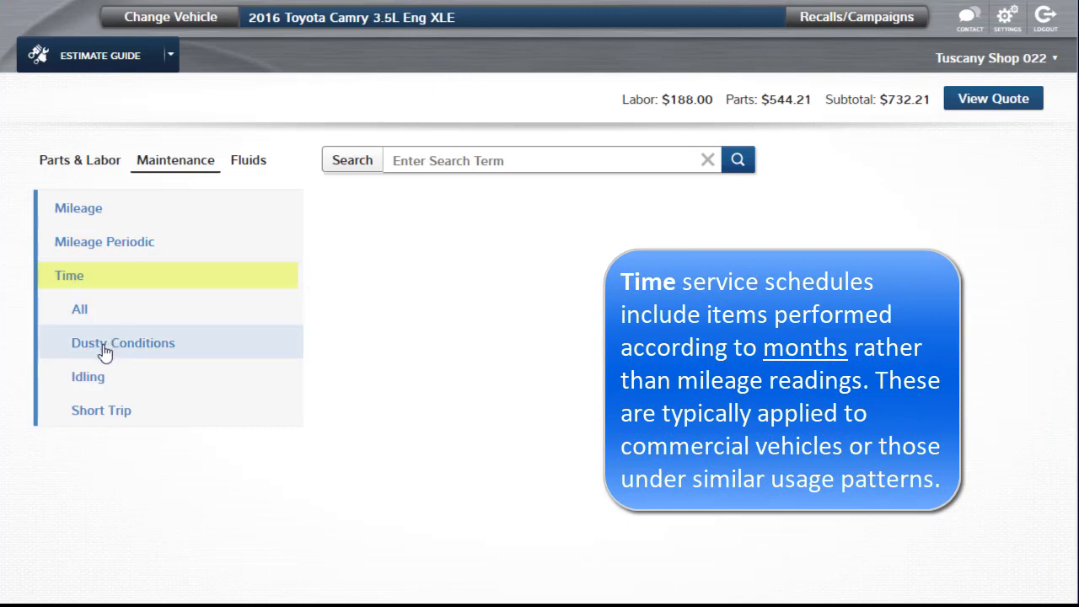
click(87, 378)
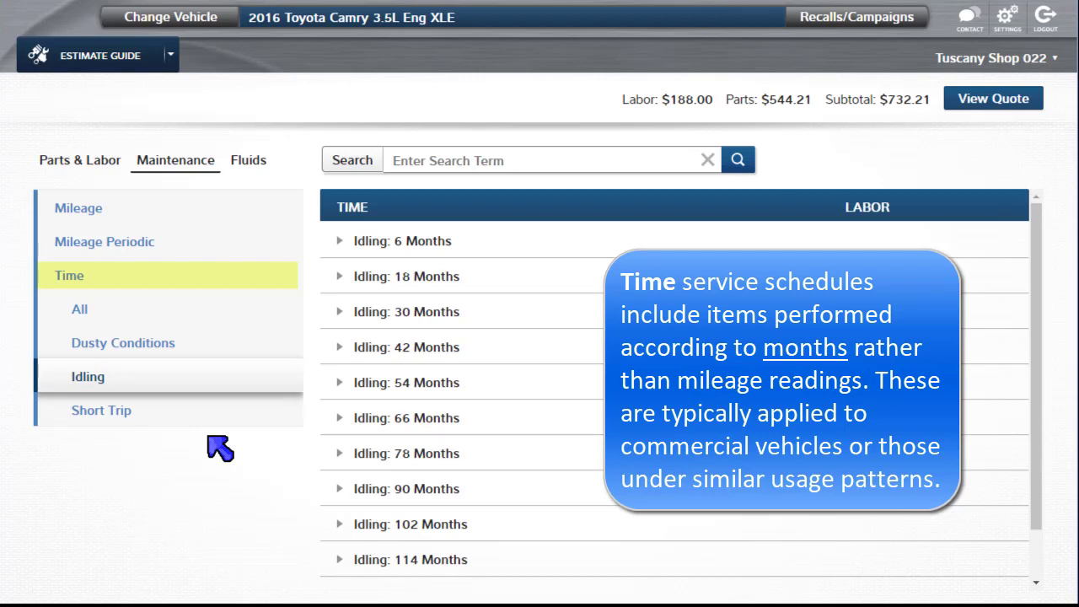
Step: Add the 40,000-mile service labor and details (Labor $329.00), then show fluid capacities
click(142, 213)
click(468, 491)
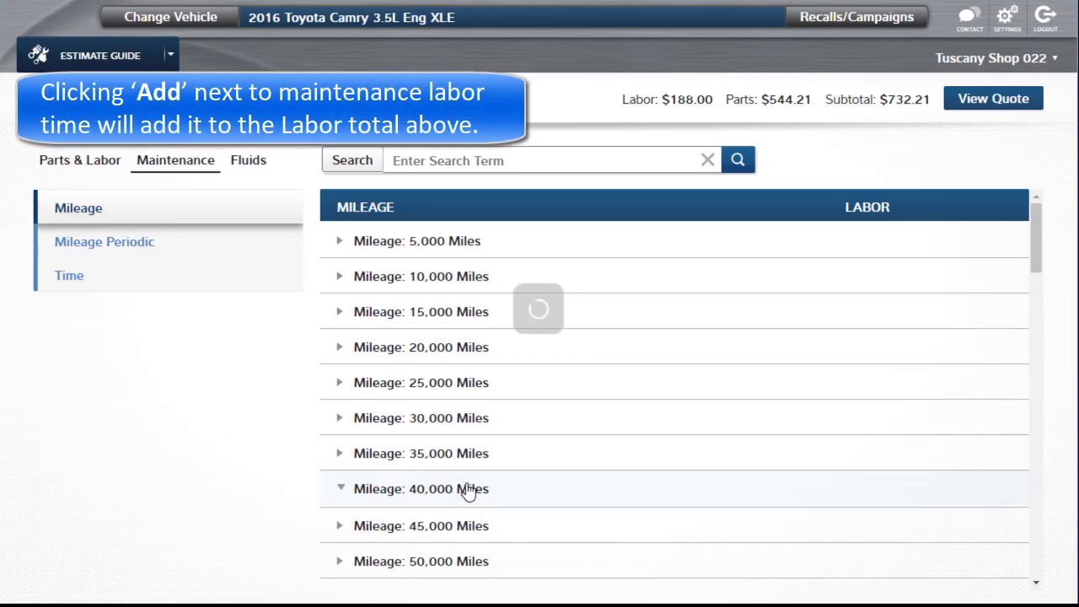
click(943, 524)
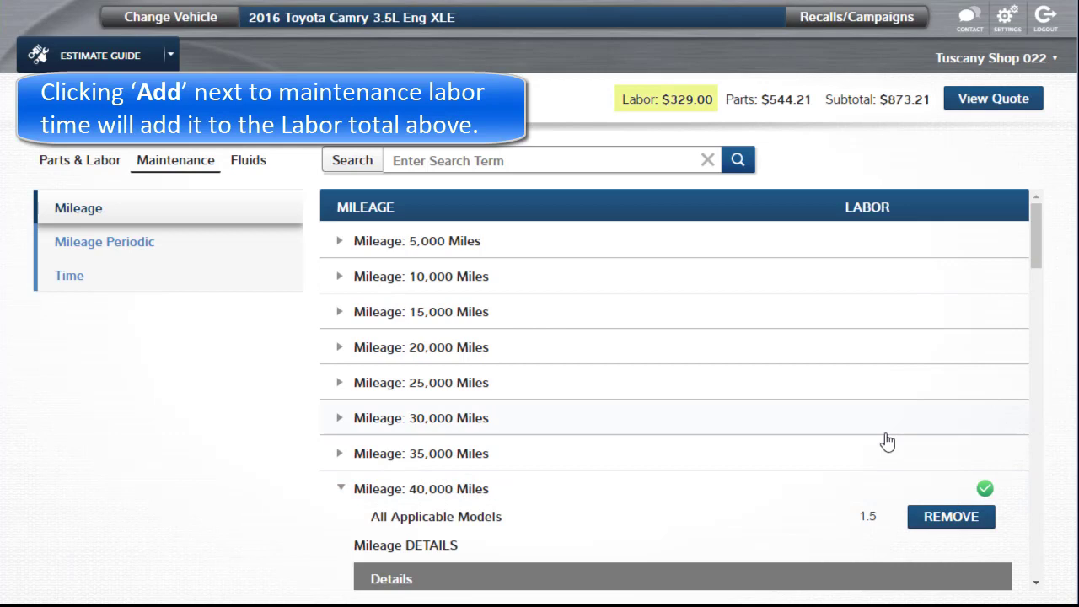
scroll(887, 441, down, 2)
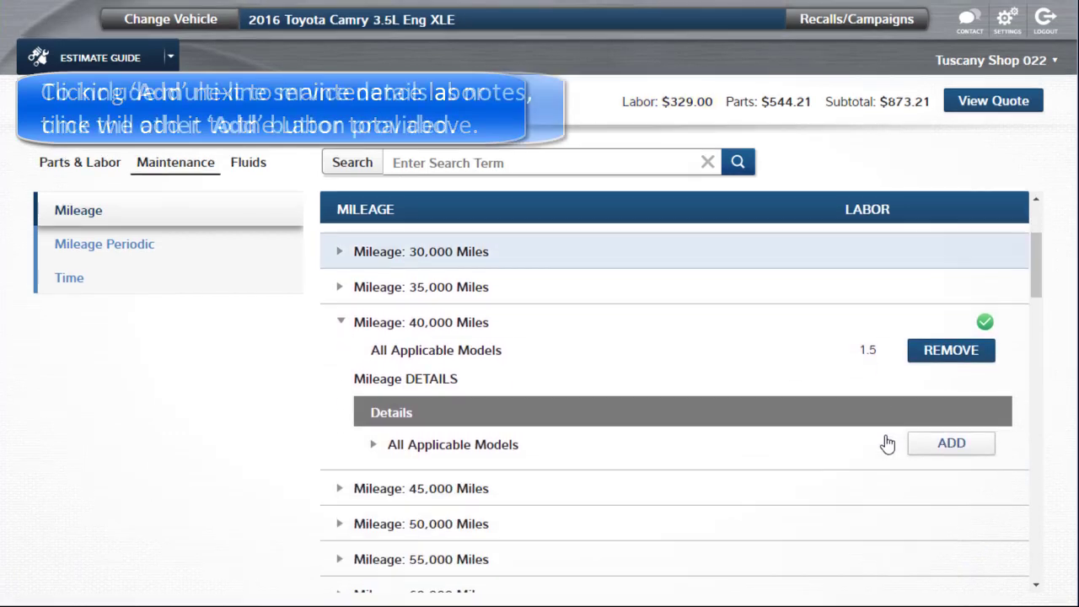
click(935, 447)
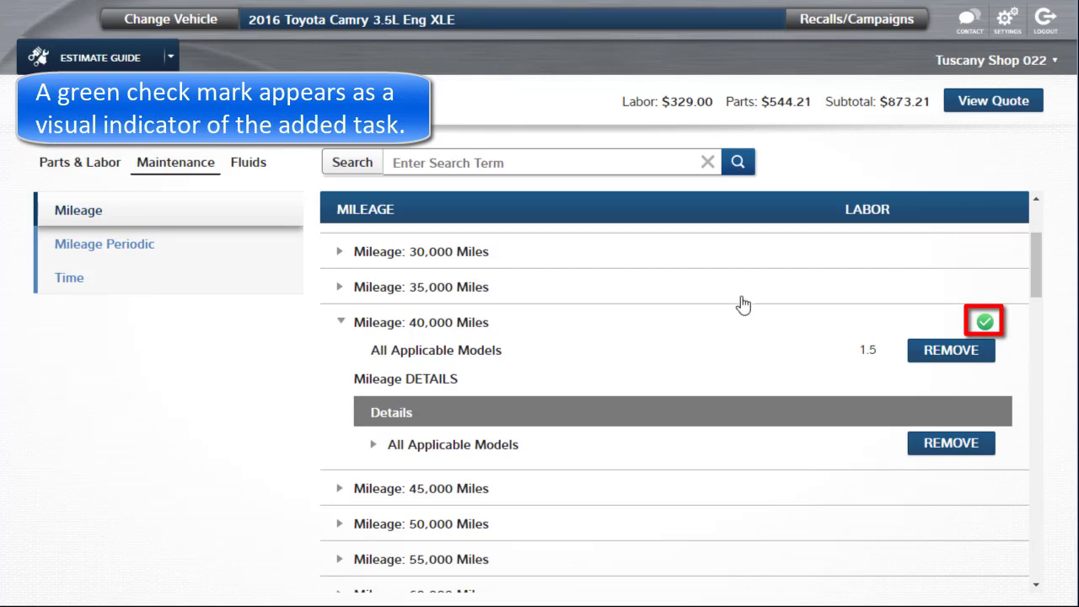
click(247, 167)
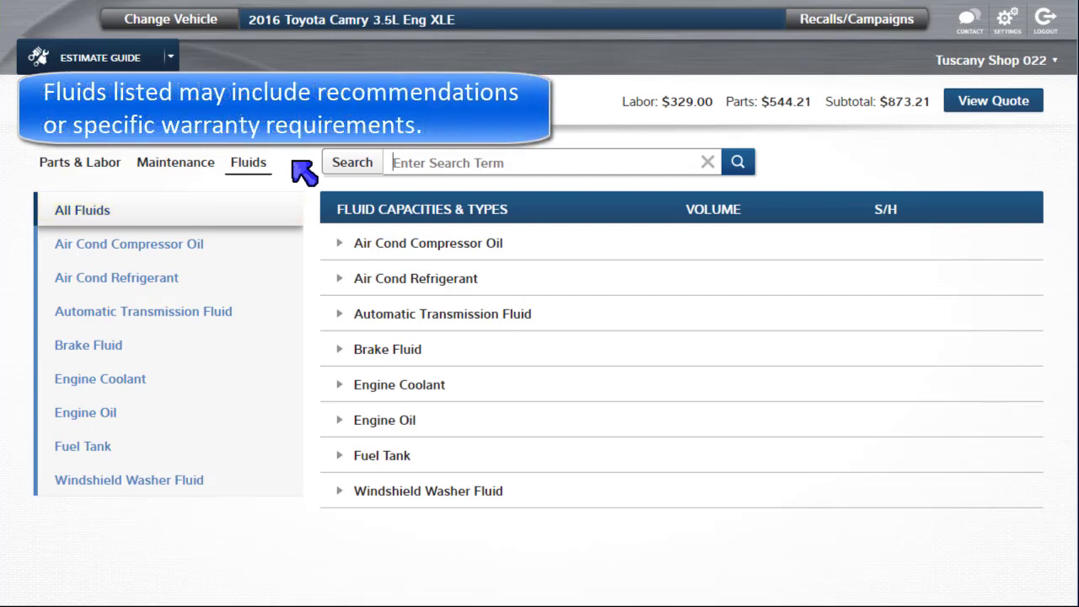
Step: Add the 3.5L engine coolant (9.60 QTS, Toyota Super Long Life Coolant) to the estimate
click(384, 383)
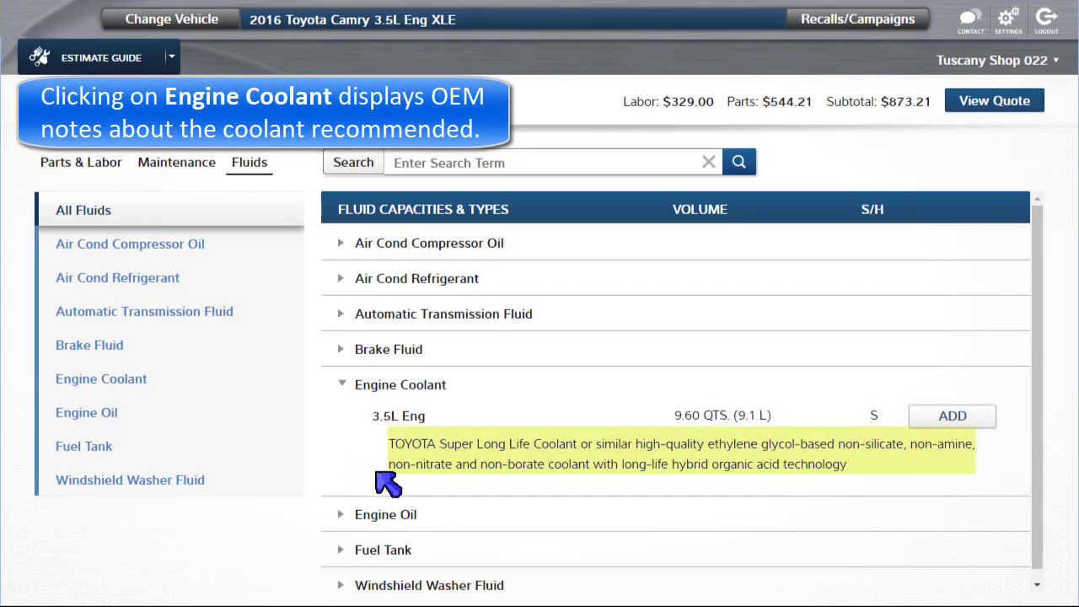
click(970, 428)
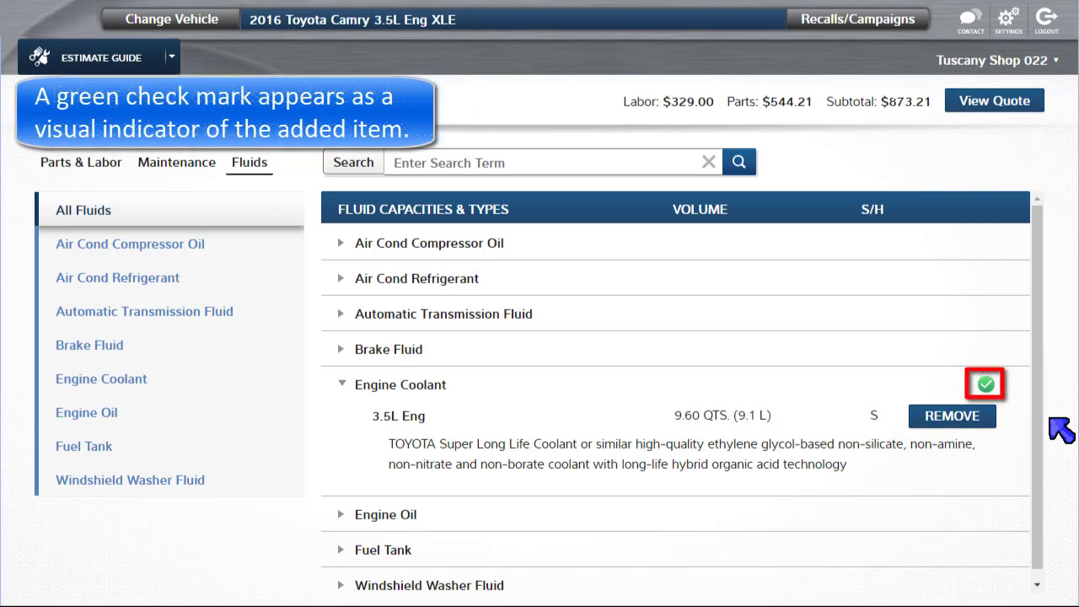
Step: On the quote, price the Engine Coolant at 26.80, giving a $29.48 line and $573.69 Parts
click(992, 110)
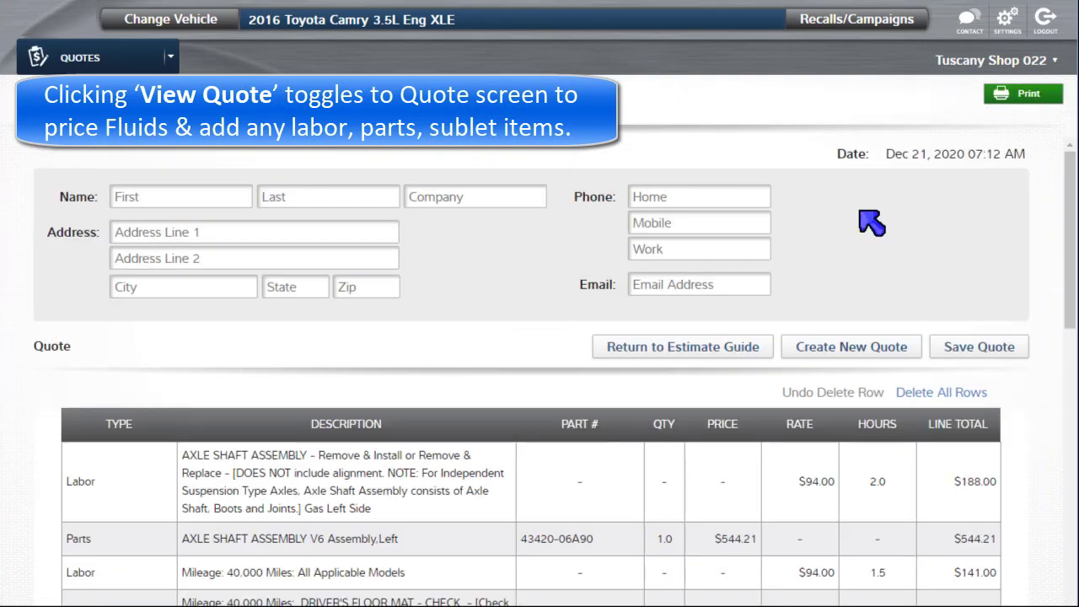
scroll(715, 328, down, 3)
scroll(714, 327, down, 6)
scroll(700, 323, up, 4)
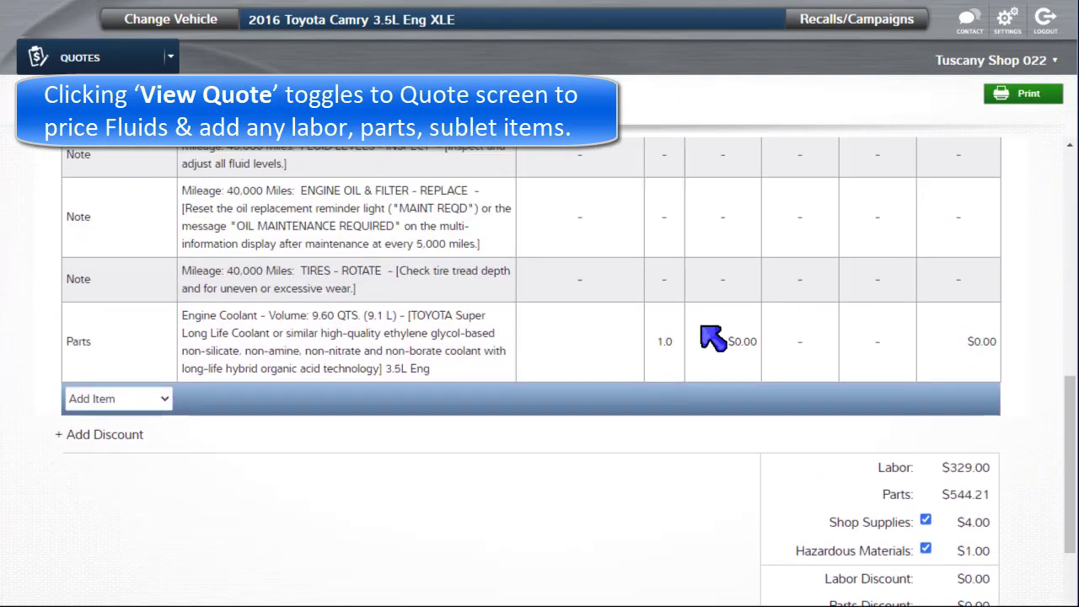
click(738, 453)
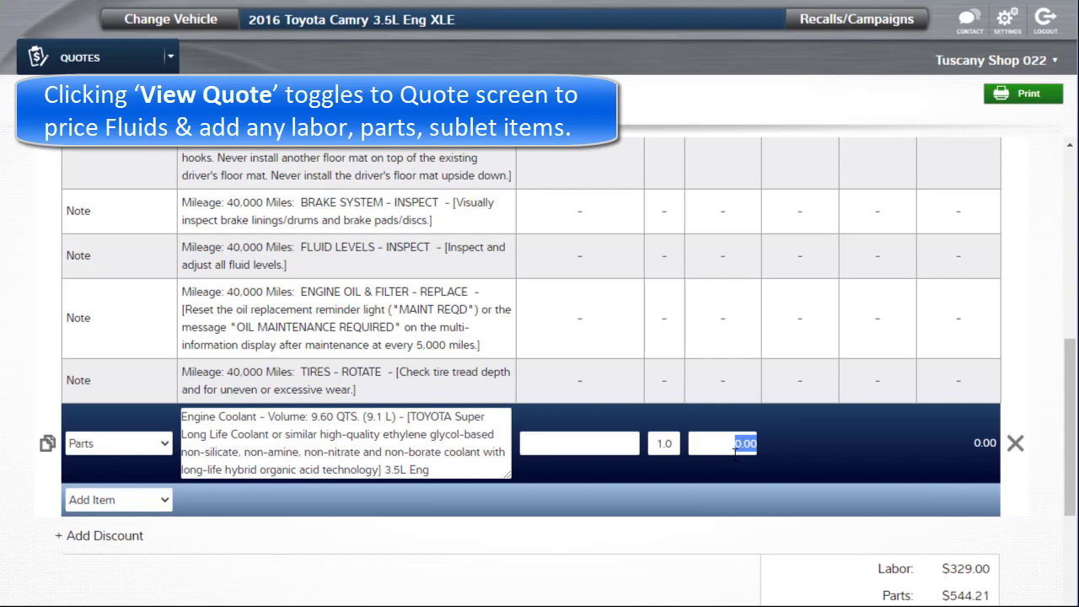
text(26.80)
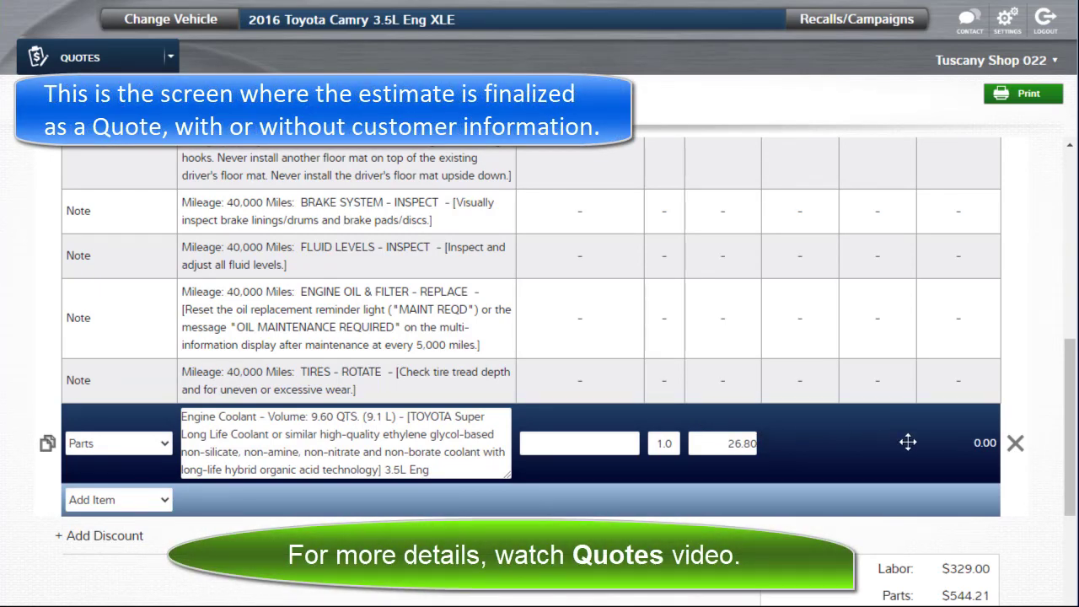
click(1035, 507)
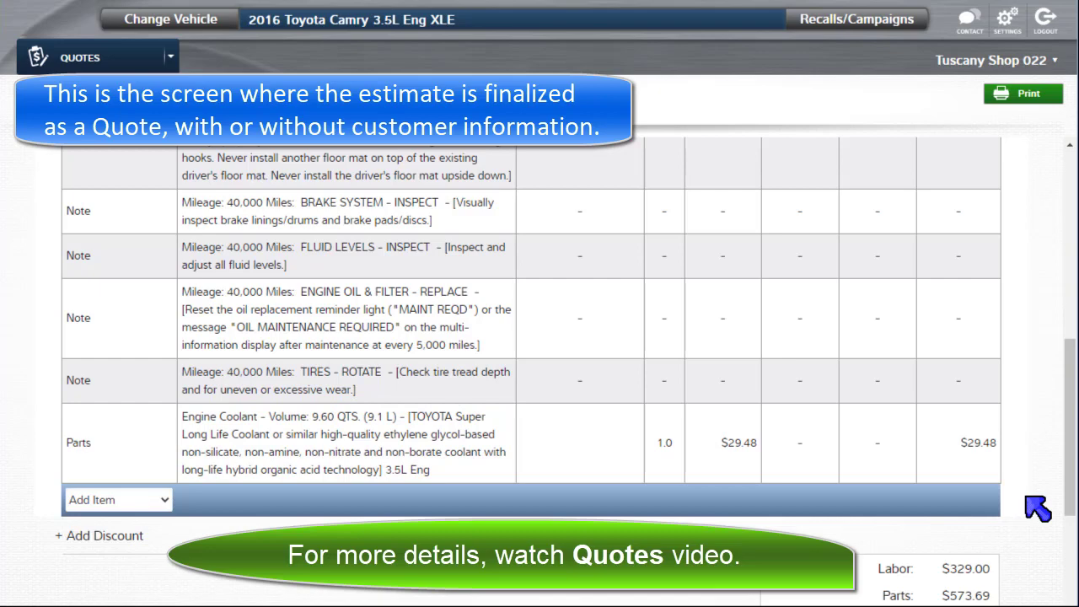
scroll(1037, 507, up, 10)
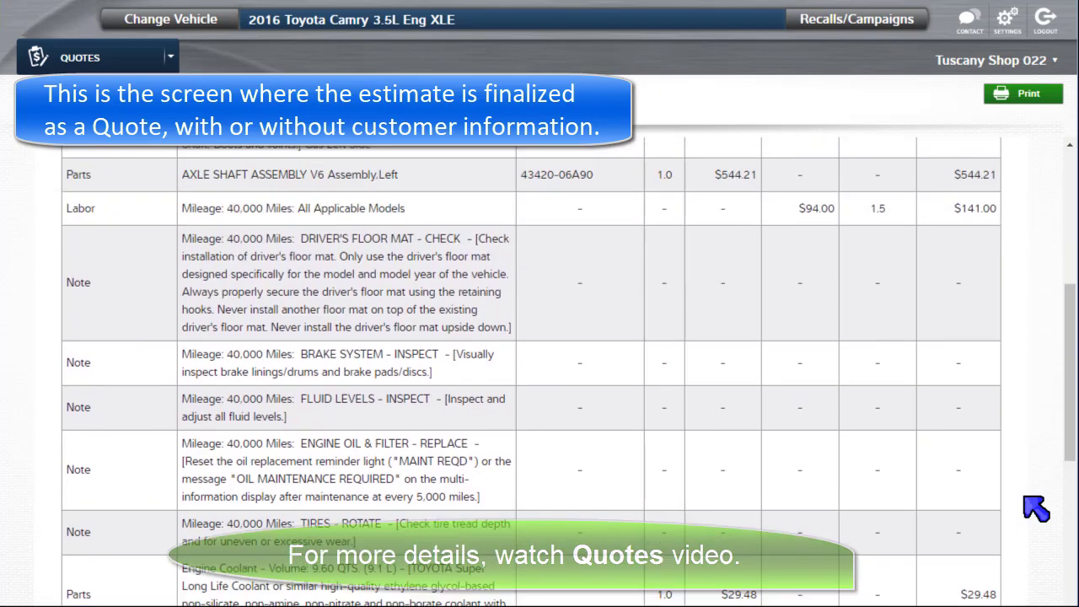